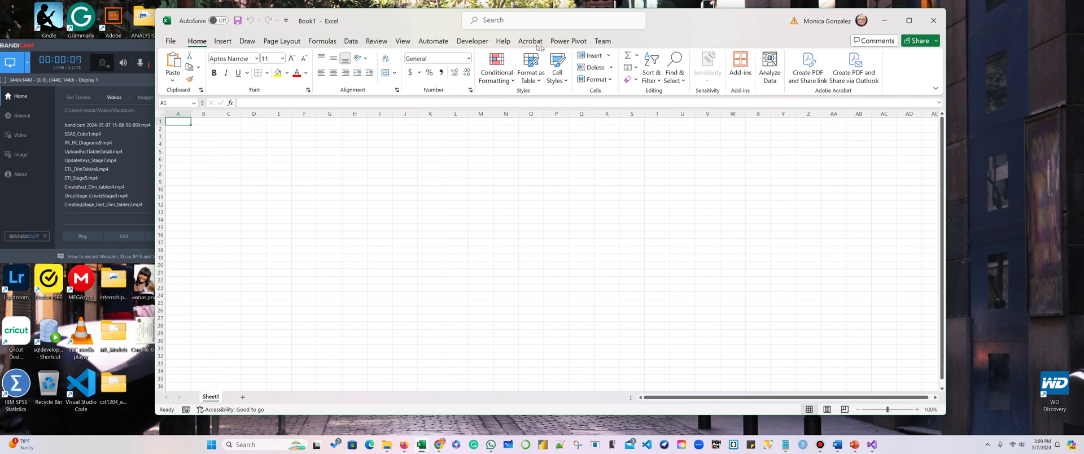
- Open the Excel add-ins list to check that the Analysis ToolPak is enabled, and close it without changing anything
click(351, 42)
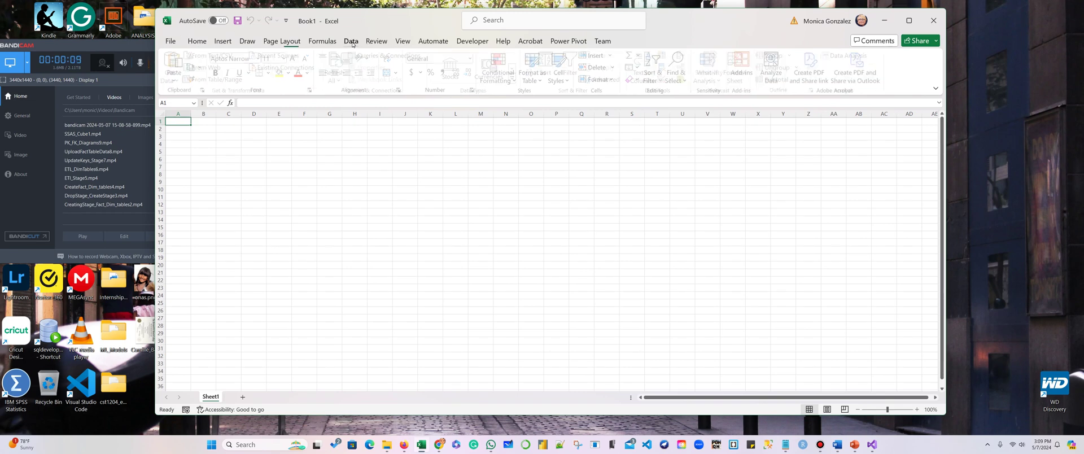
click(171, 41)
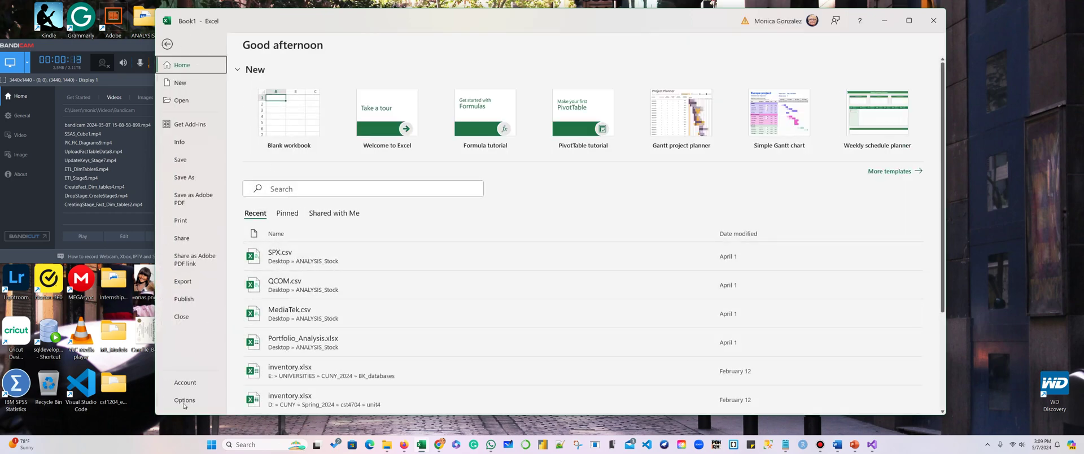
key(Escape)
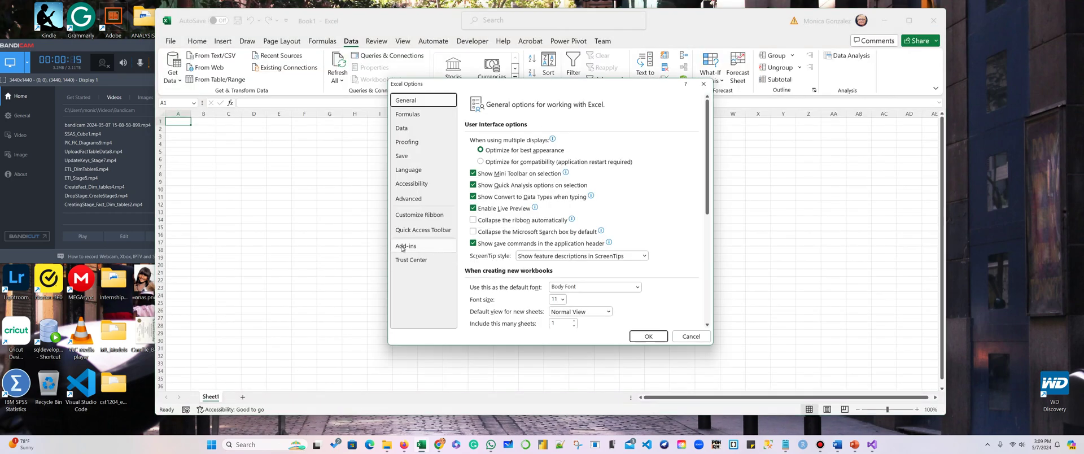
click(402, 248)
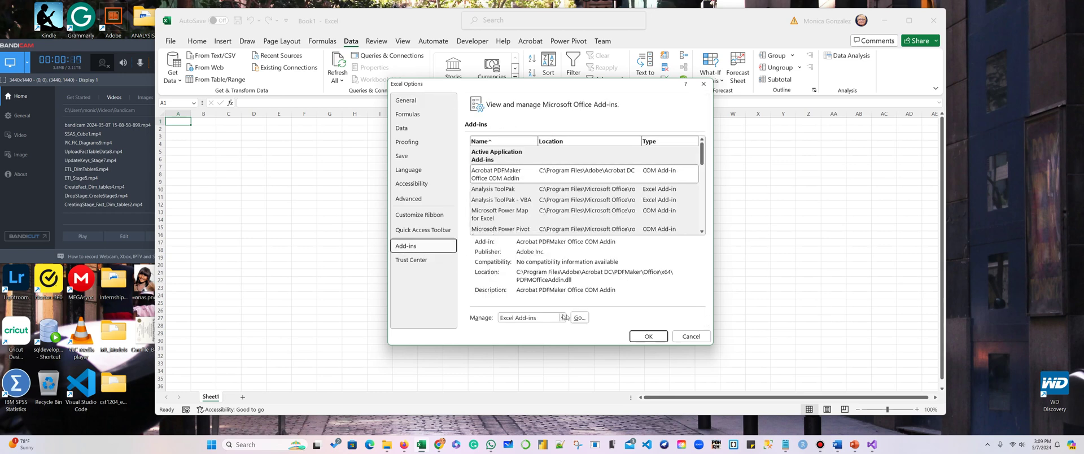
click(580, 319)
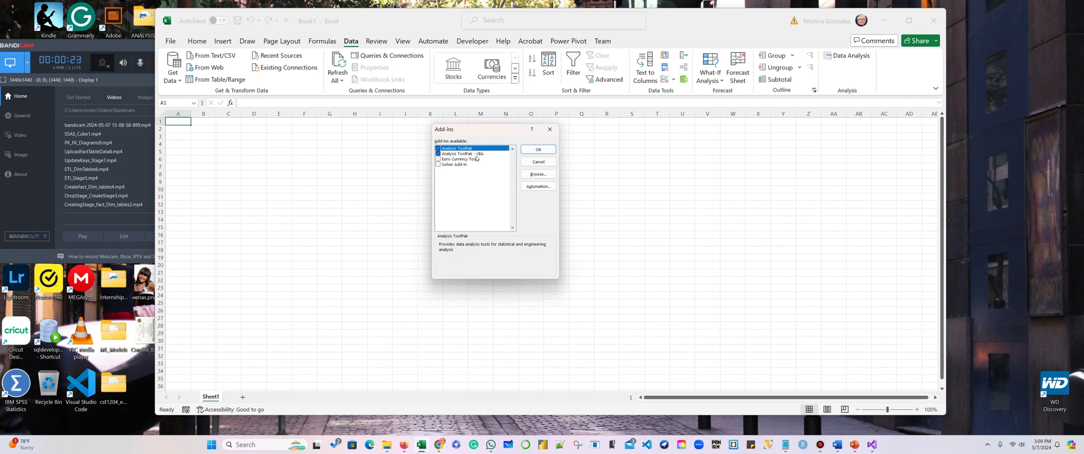
click(549, 129)
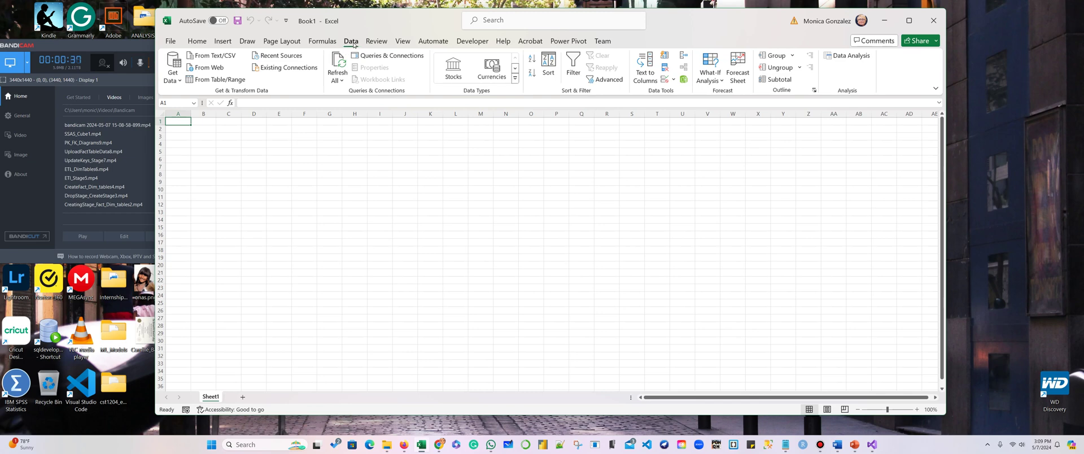
click(171, 43)
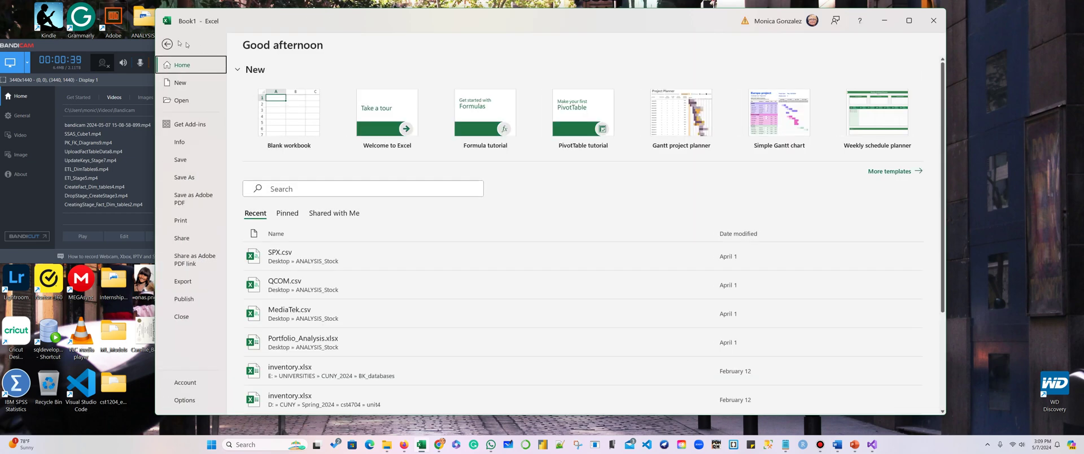
click(171, 44)
click(198, 41)
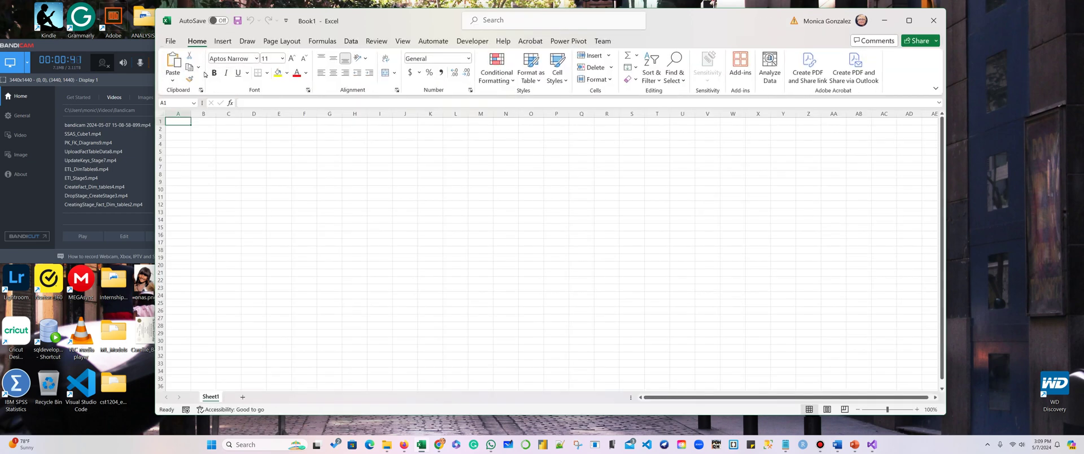
- Start importing external data from an Analysis Services database
click(351, 42)
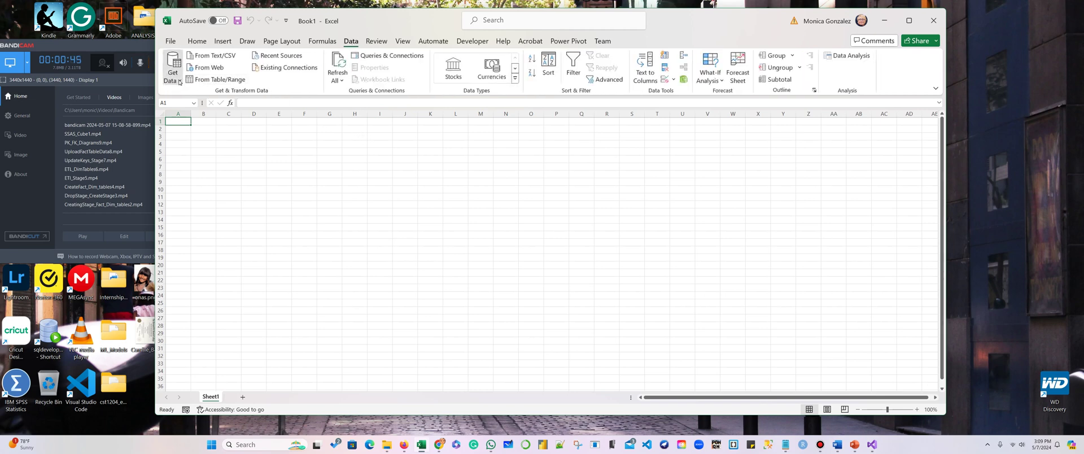
click(180, 80)
mouse_move(207, 121)
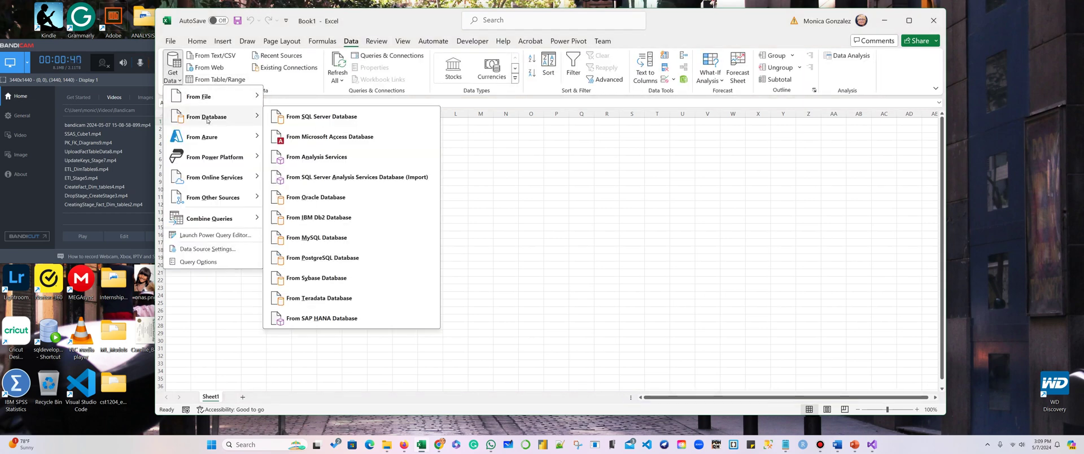
click(317, 157)
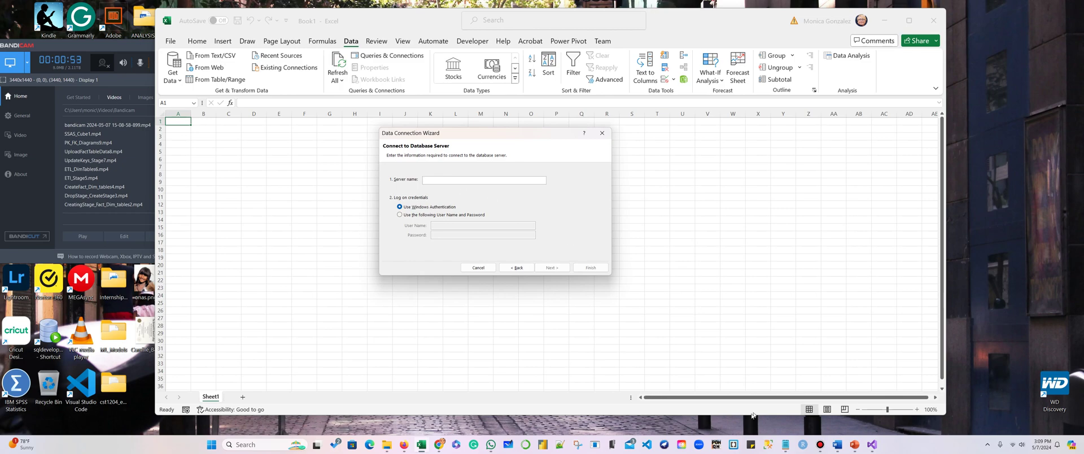
- Copy the server name DESKTOP-K0F0RMJ\MSSQLSERVER2019 from the Notepad notes and connect to that server with Windows Authentication
click(785, 445)
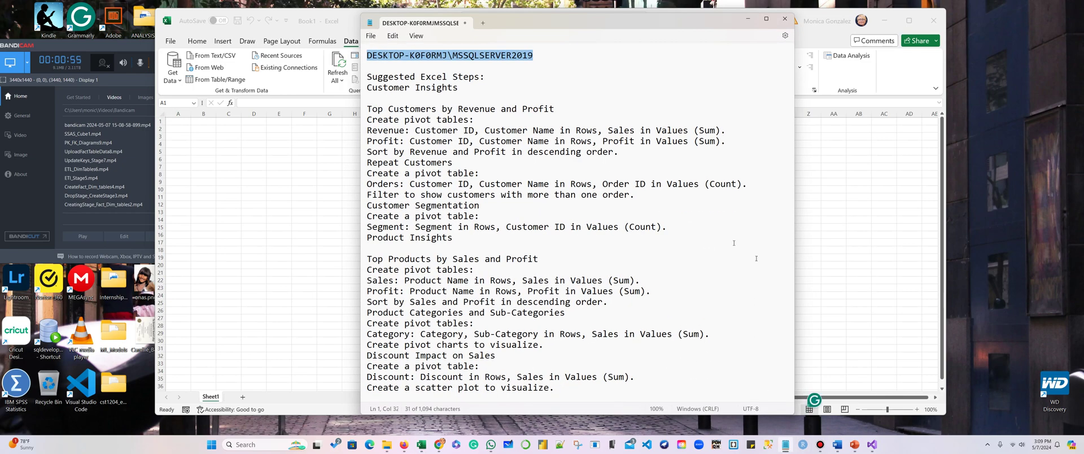
click(497, 79)
triple_click(497, 55)
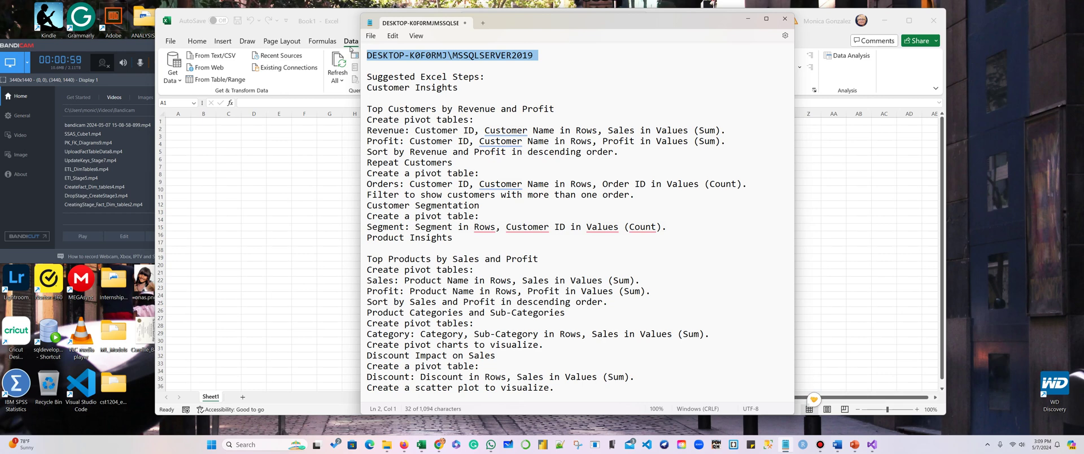
click(778, 22)
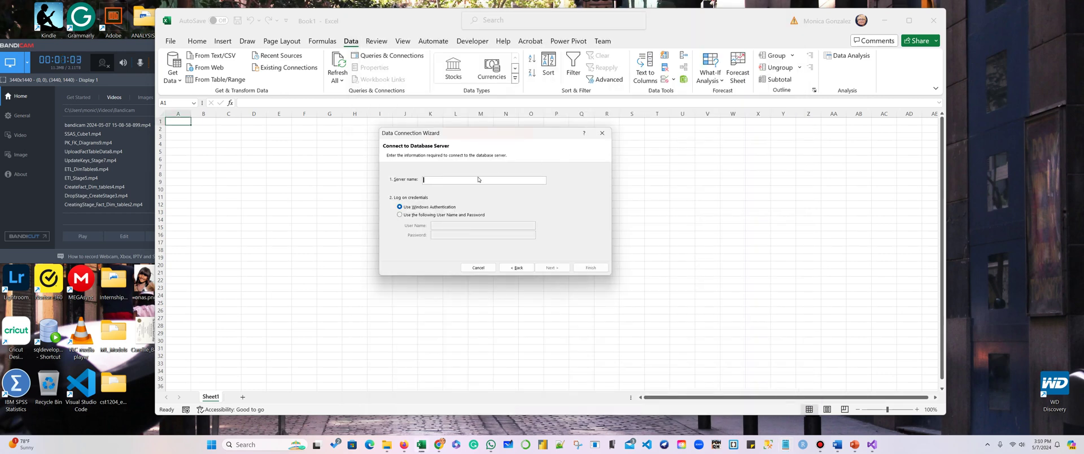
text(DESKTOP-K0F0RMI\MSSQLSERVER2019)
click(552, 267)
- Choose the GlobalRetailCube database with the Global_Retail_Cube cube and import it as a PivotTable report in the existing worksheet
click(505, 182)
click(485, 192)
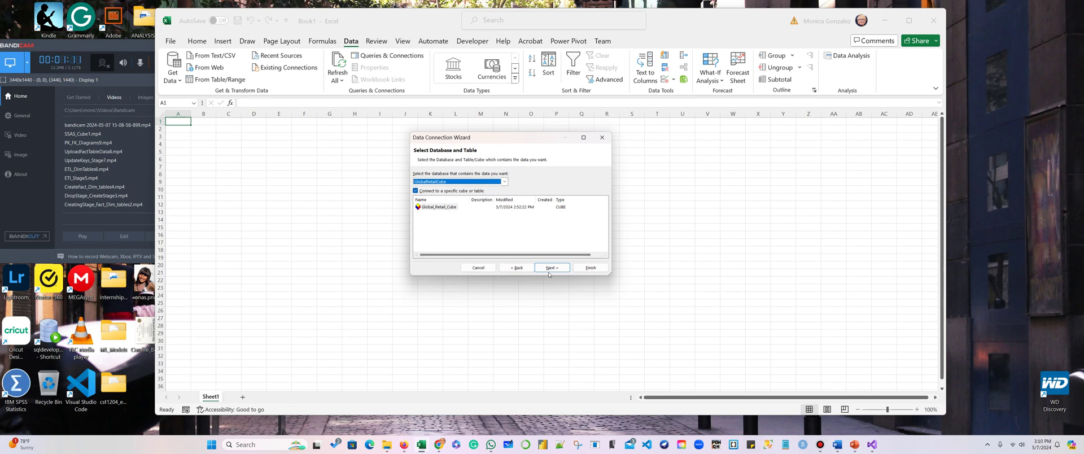
click(552, 268)
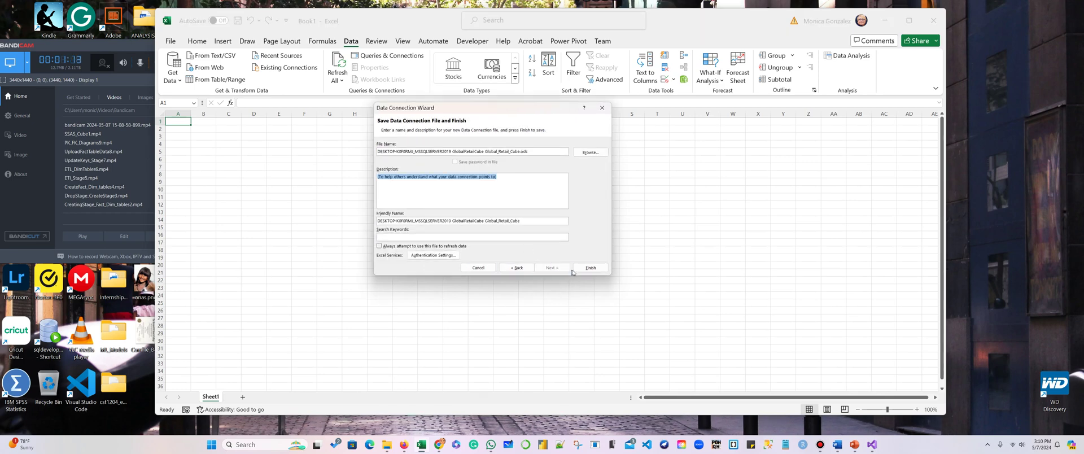
click(591, 267)
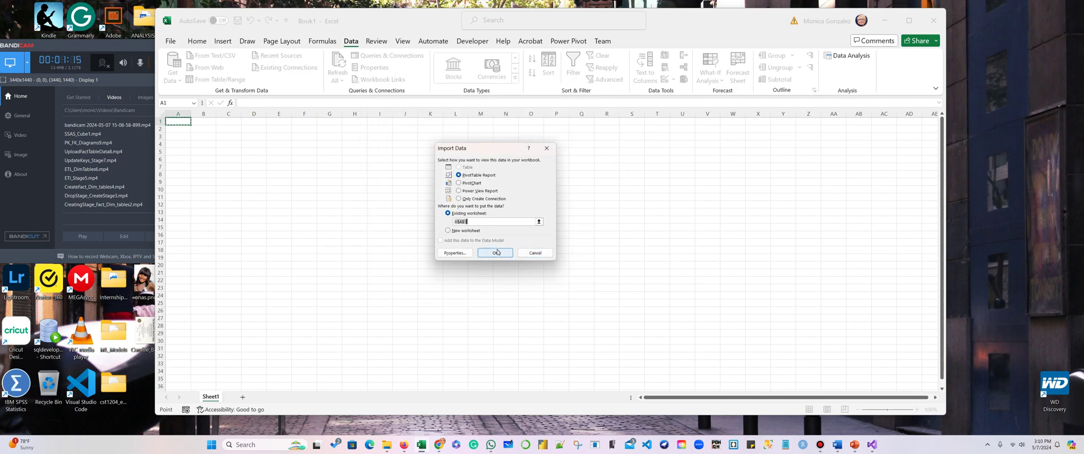
click(494, 250)
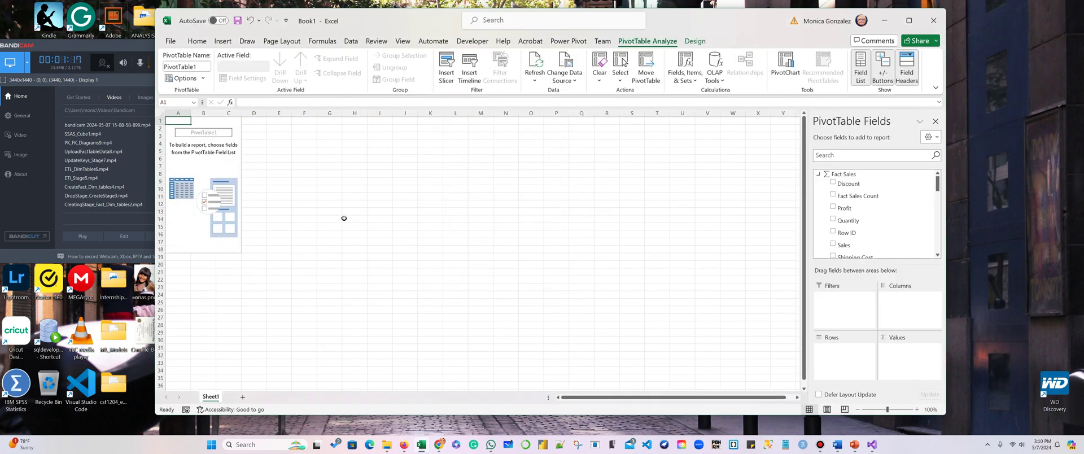
- Collapse the Fact Sales, Dim Customer, Dim Product and Dim Shipping groups in the PivotTable field list
click(819, 174)
click(818, 188)
click(819, 202)
click(819, 216)
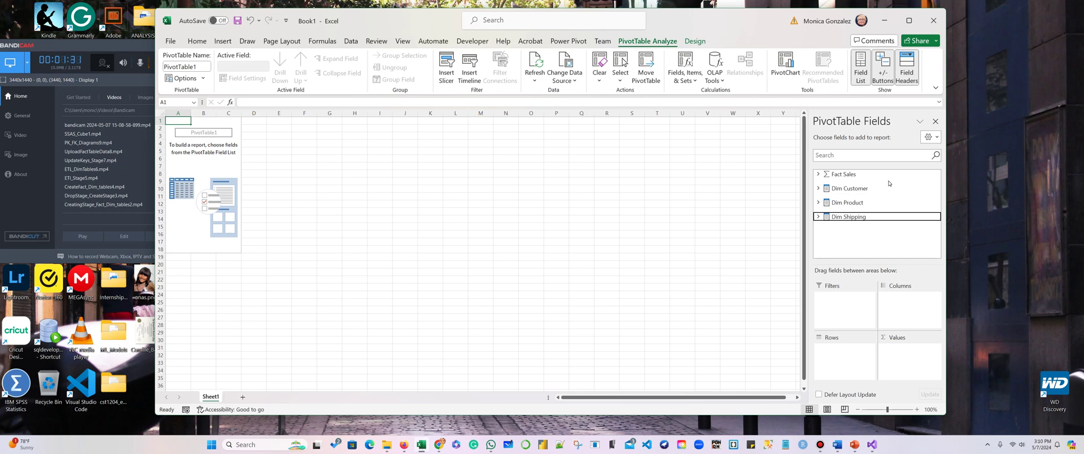
- Add Product Name from Dim Product as the PivotTable rows and Sales from Fact Sales as its values
click(819, 202)
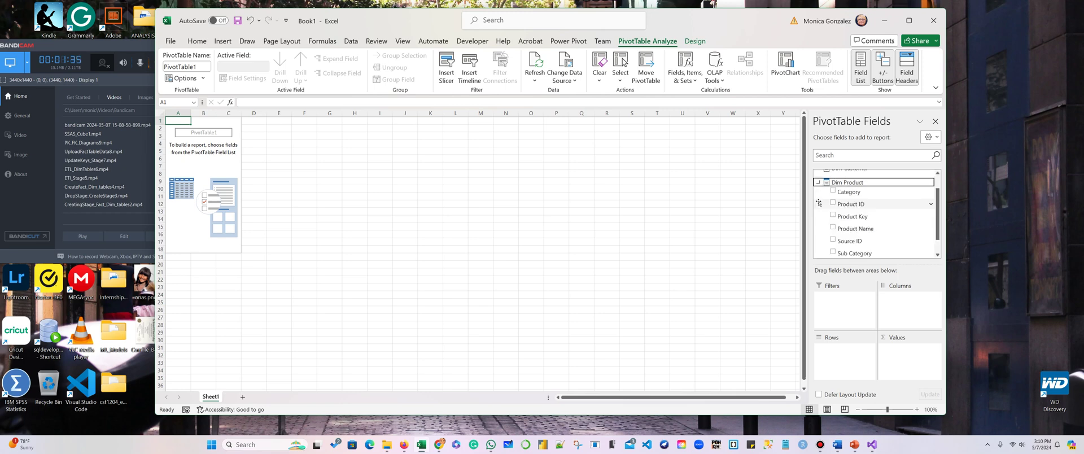
click(833, 228)
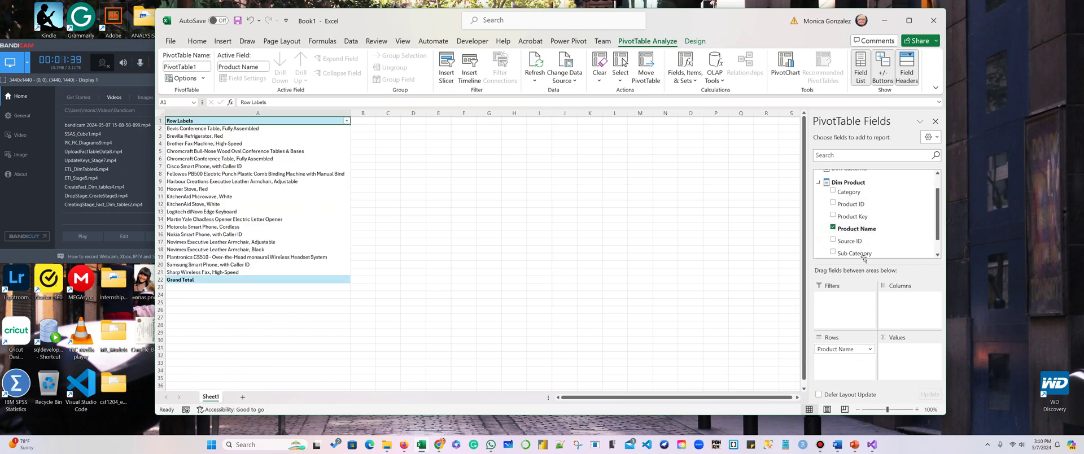
click(819, 182)
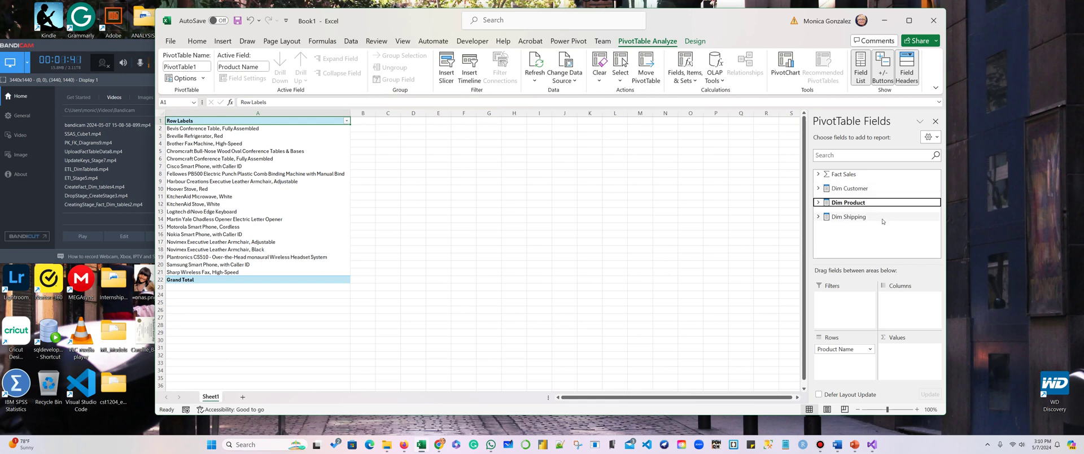
click(819, 174)
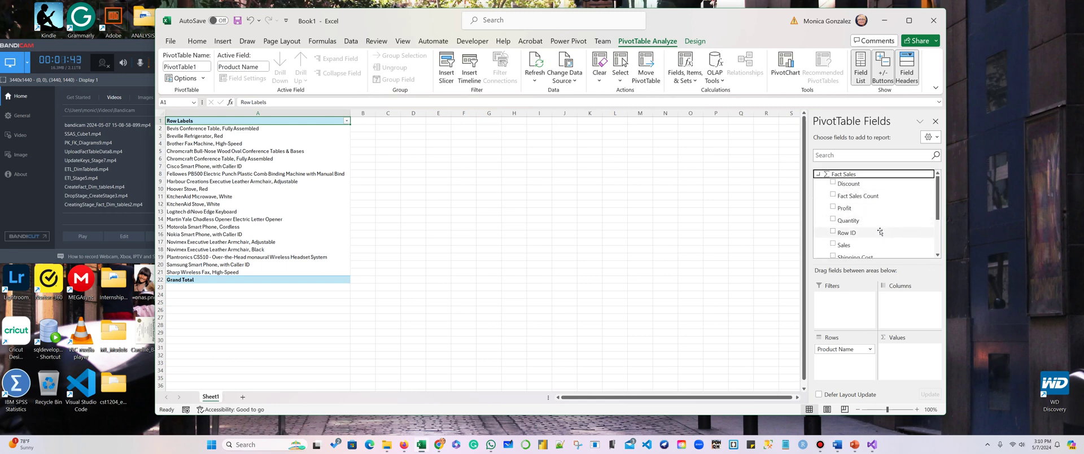
click(836, 245)
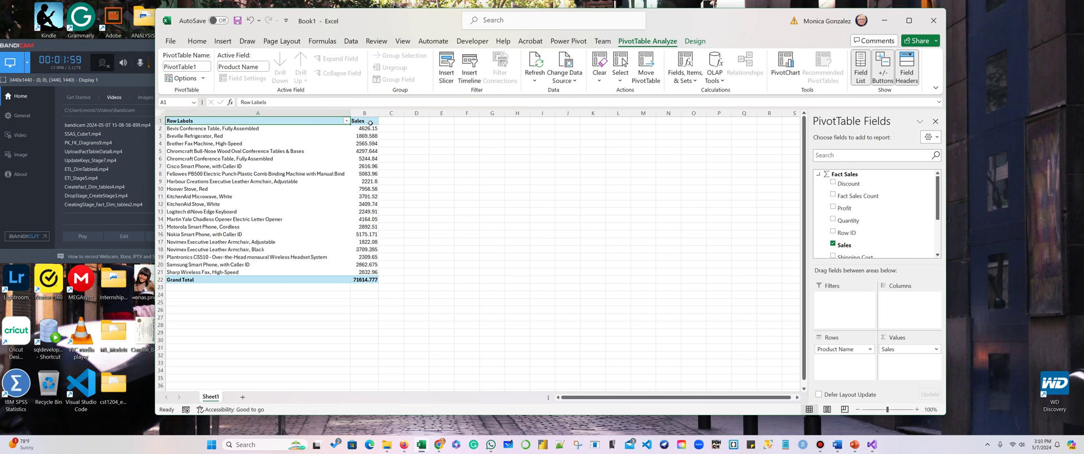
- Sort the PivotTable's product names from A to Z
click(371, 121)
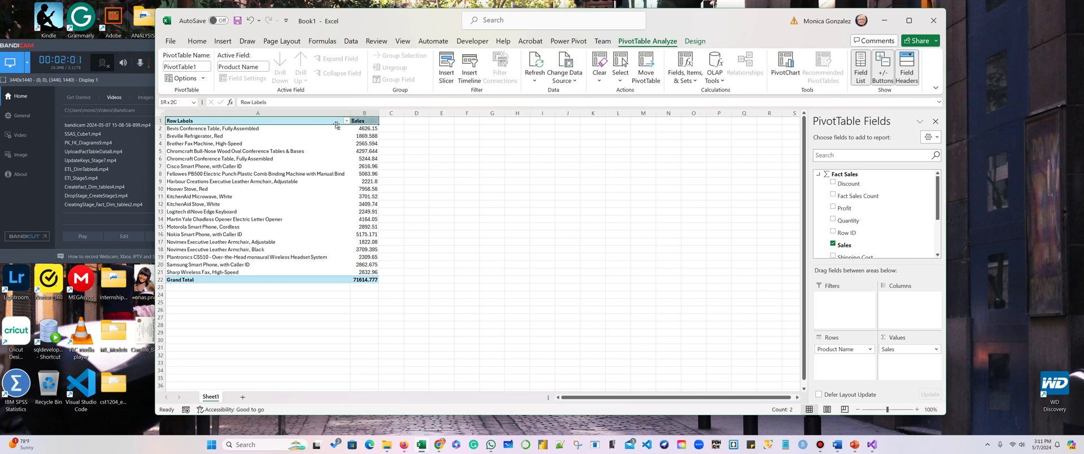
click(347, 121)
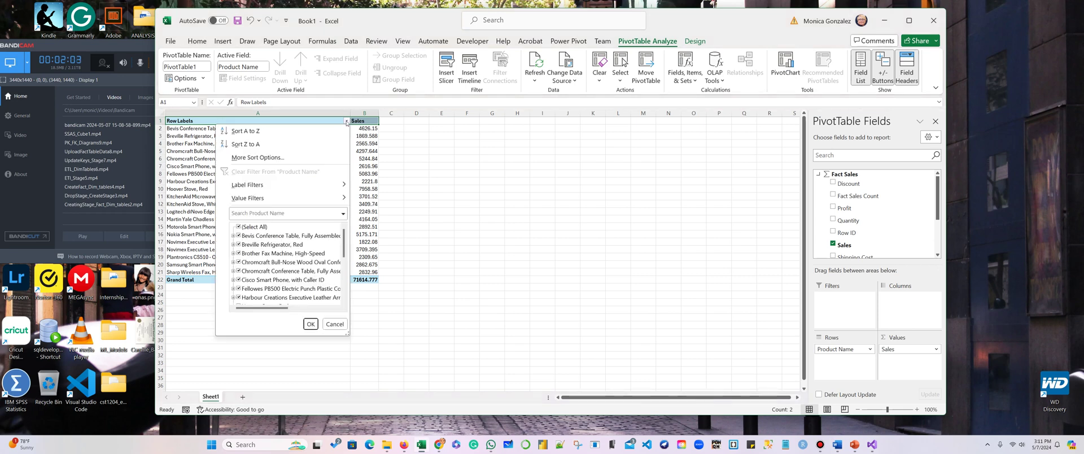
click(326, 131)
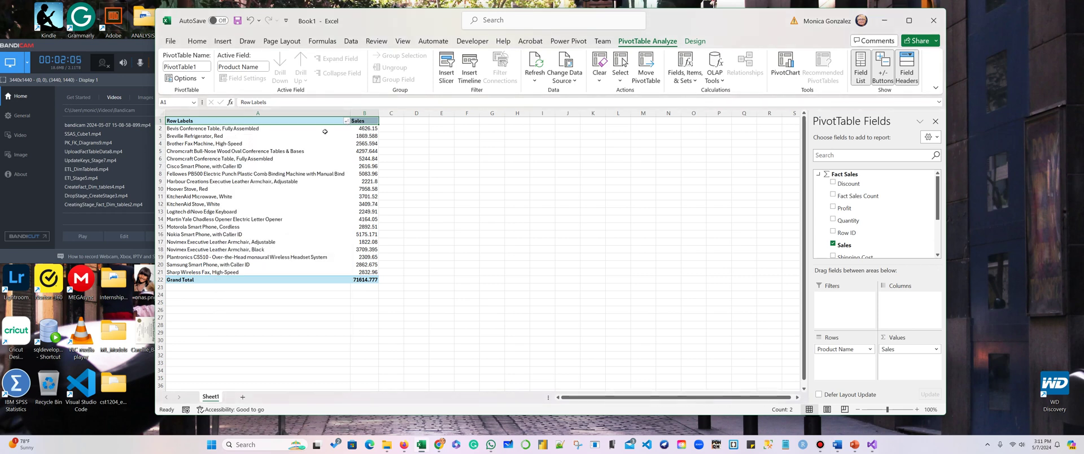
- Sort the PivotTable's product rows in ascending order by Sales
click(347, 121)
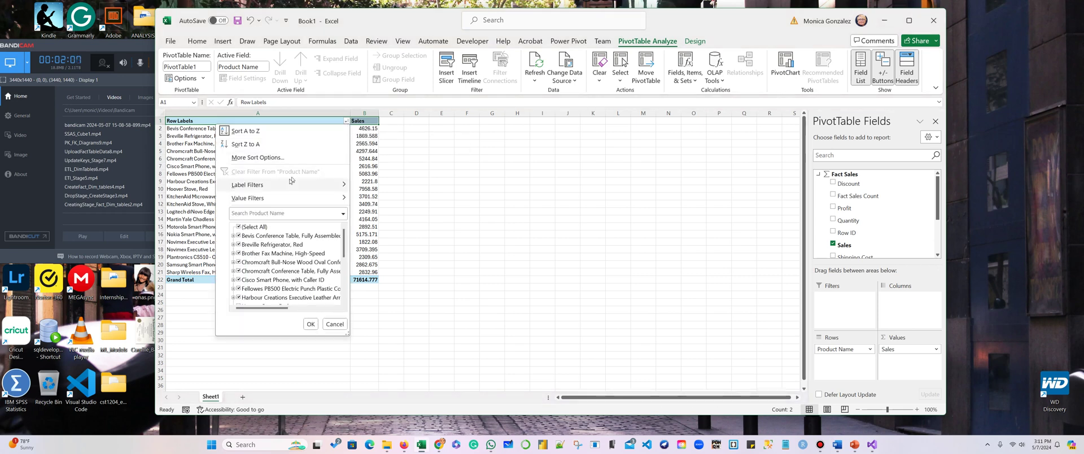
click(257, 157)
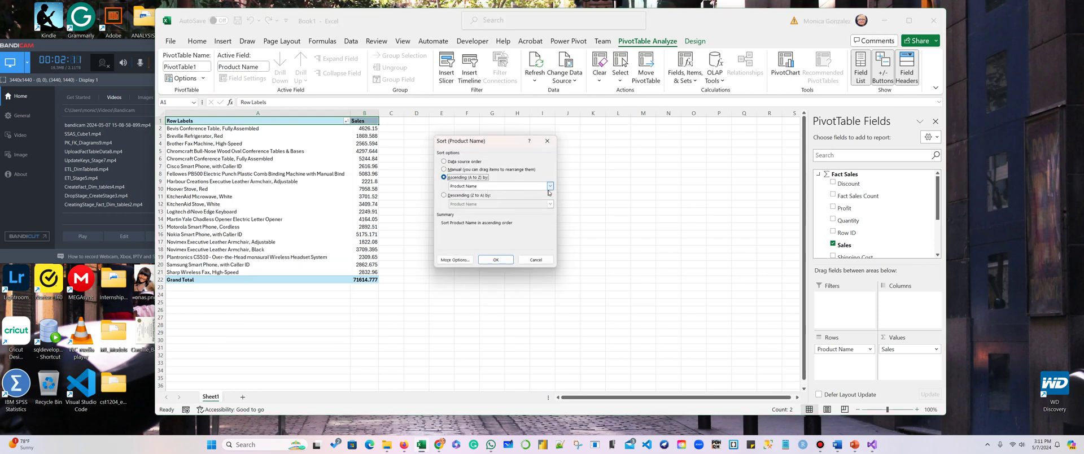
click(551, 186)
click(535, 199)
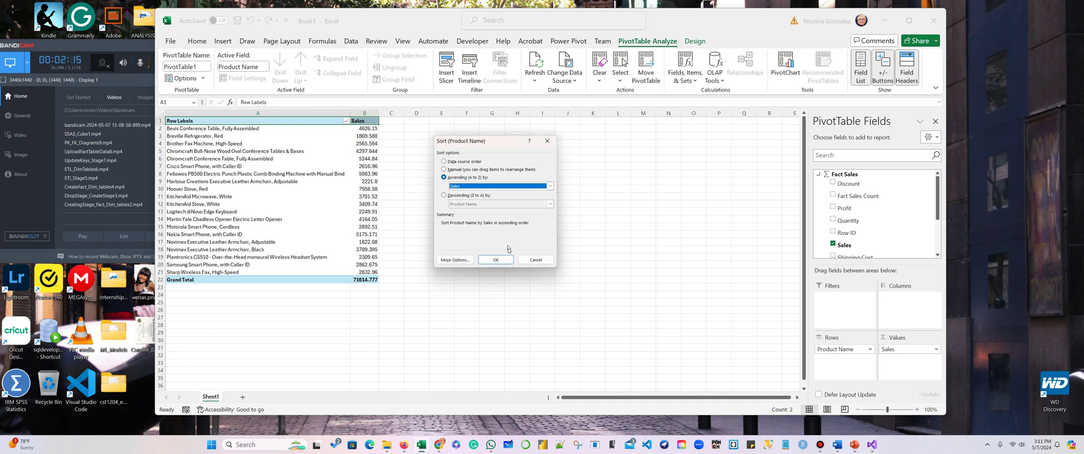
click(497, 260)
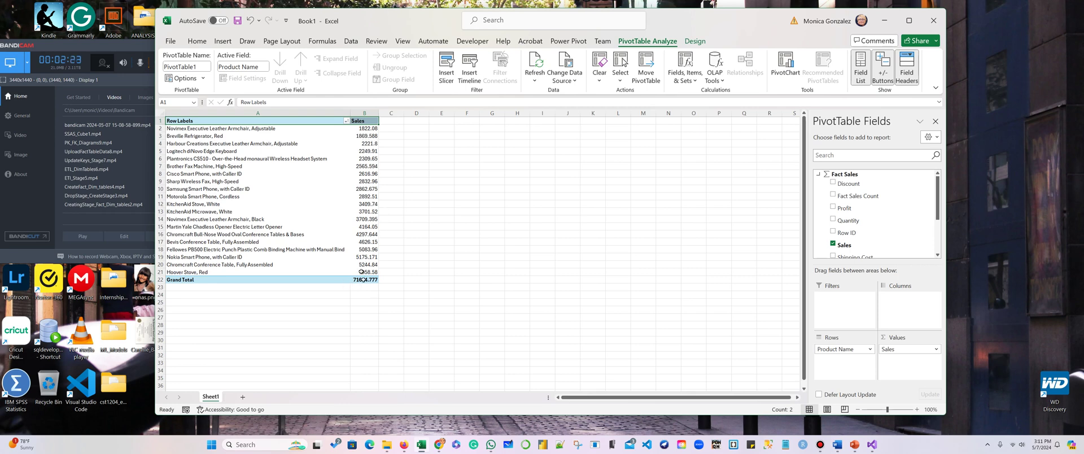
- Select columns A and B of the PivotTable and insert a Clustered Column PivotChart from them
click(315, 123)
click(319, 113)
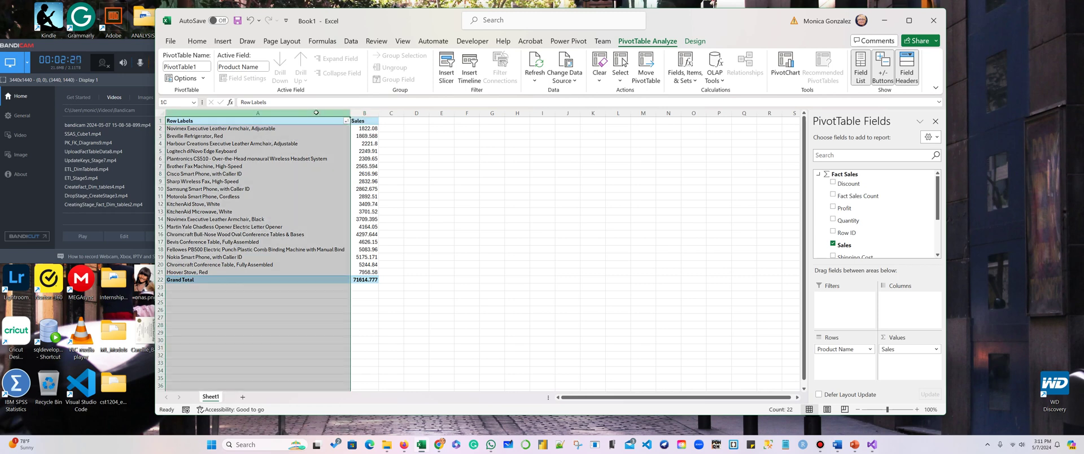
shift+click(365, 113)
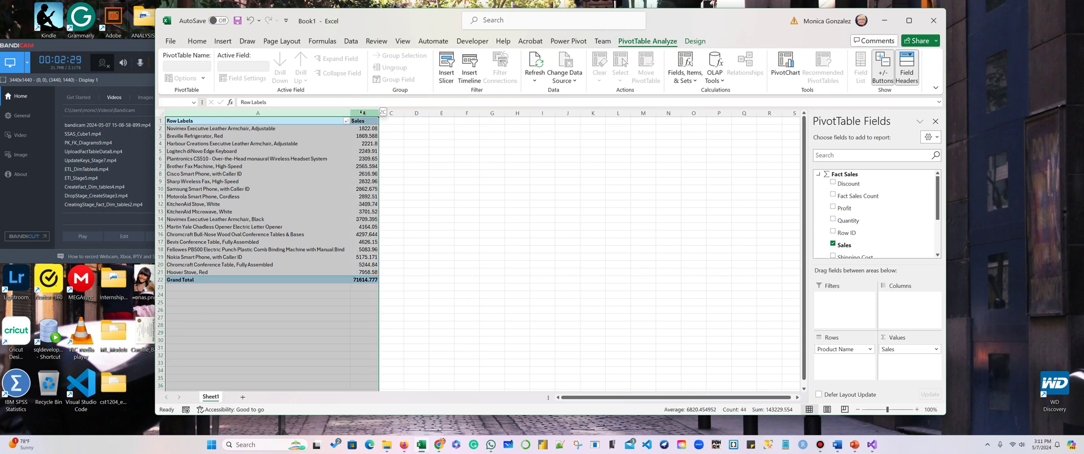
click(223, 41)
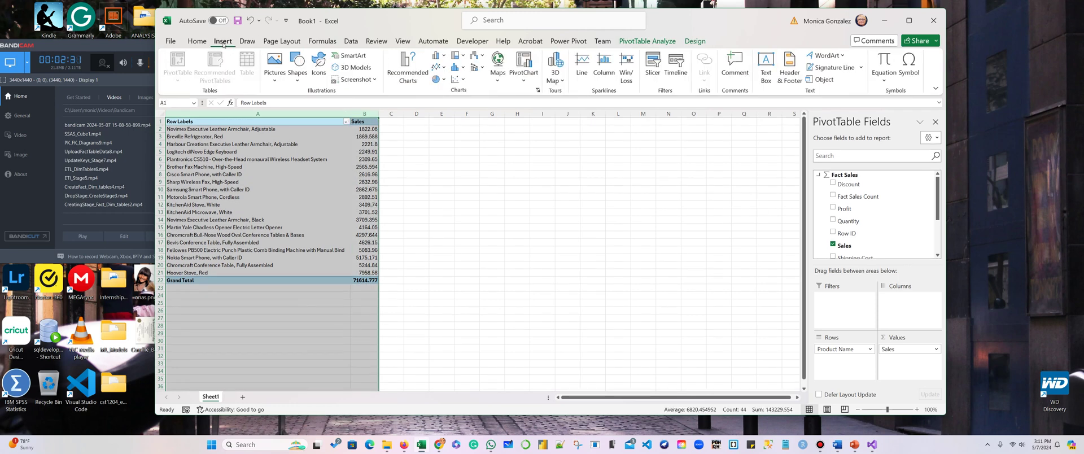
click(412, 83)
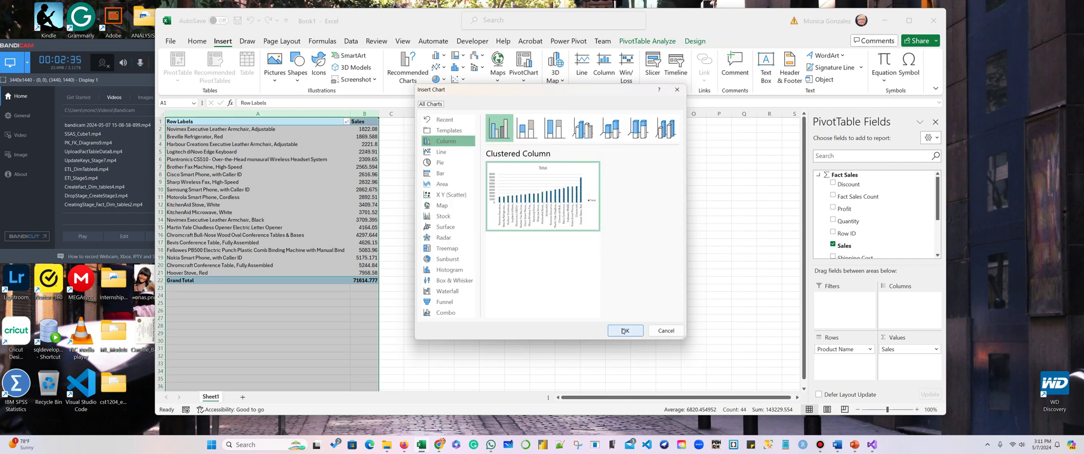
click(626, 330)
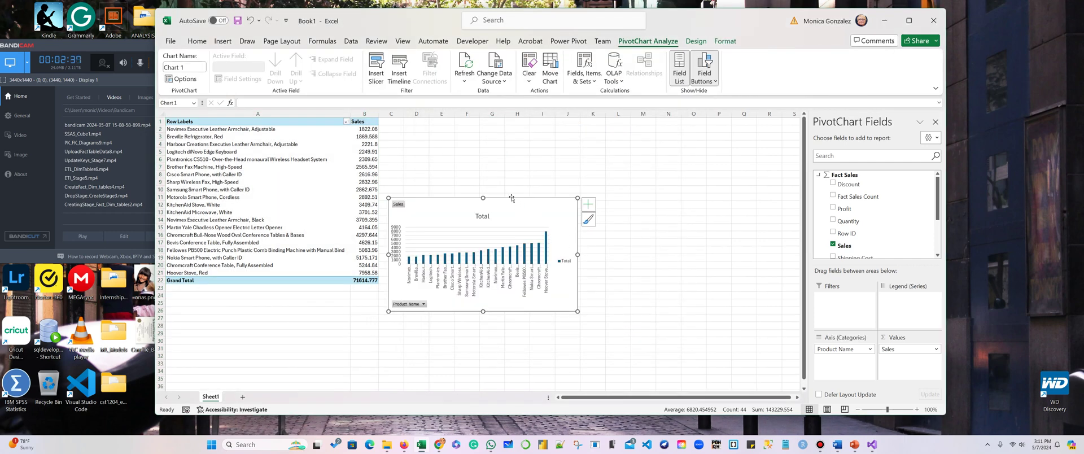
- Move the PivotChart beside the PivotTable and enlarge it to span about columns C to R and 30 rows
drag(515, 203, 578, 162)
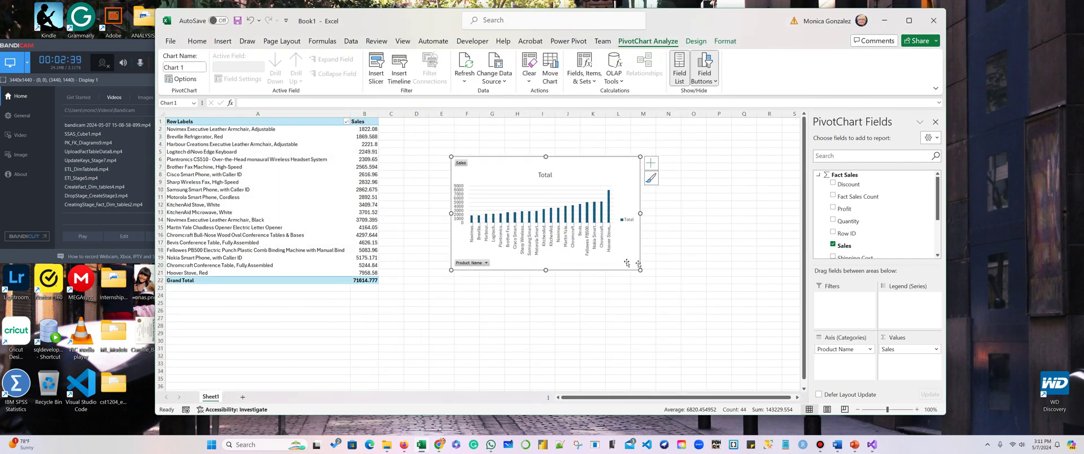
drag(641, 270, 793, 341)
drag(625, 159, 567, 127)
drag(718, 308, 778, 346)
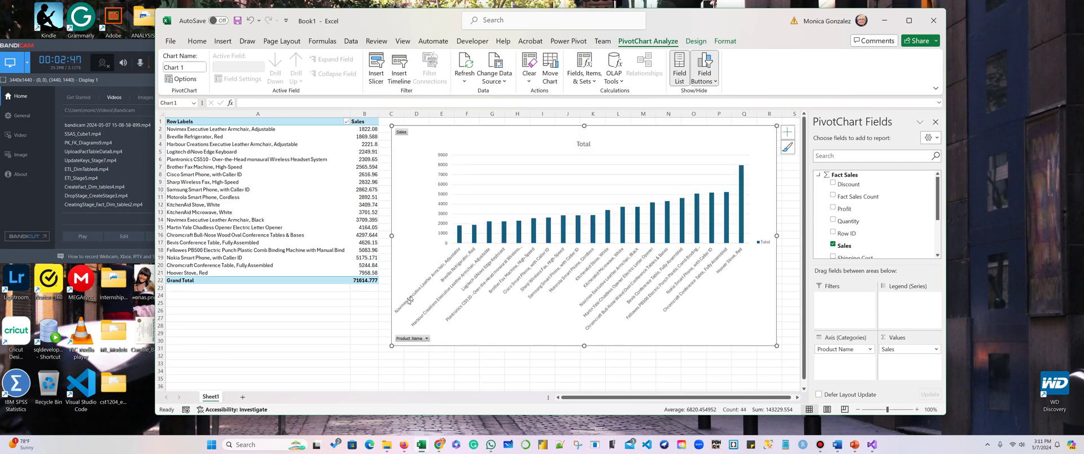